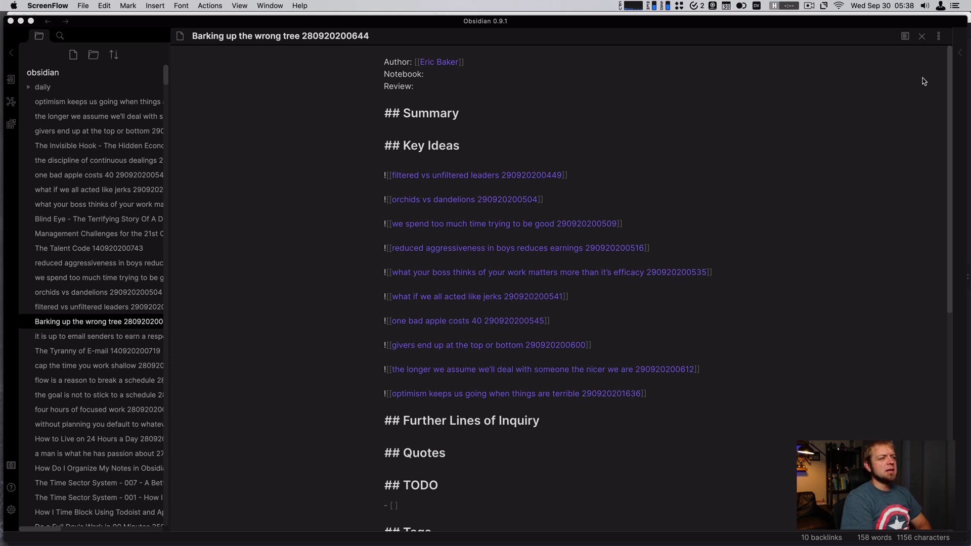
# Open a local graph of the Barking up the wrong tree note beside it
pyautogui.click(939, 37)
pyautogui.click(939, 37)
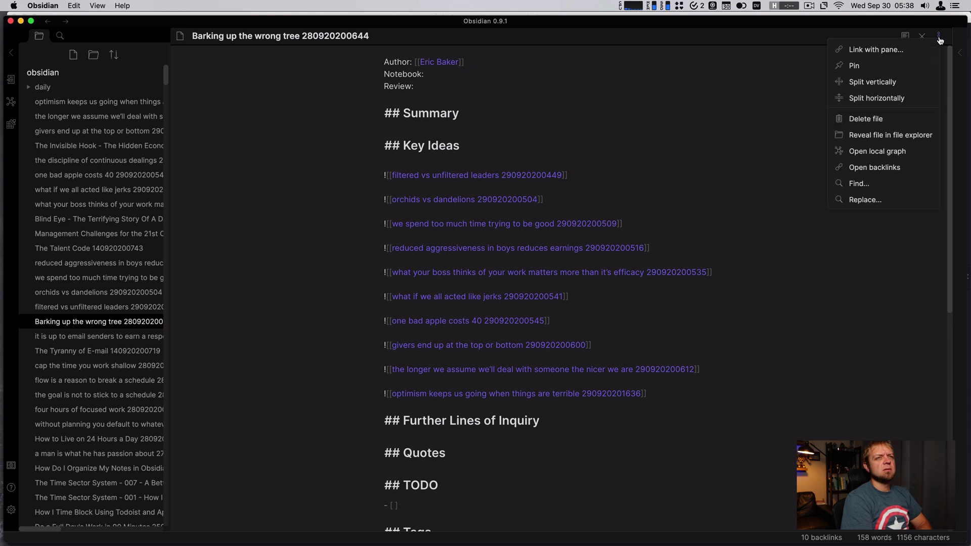
pyautogui.click(894, 155)
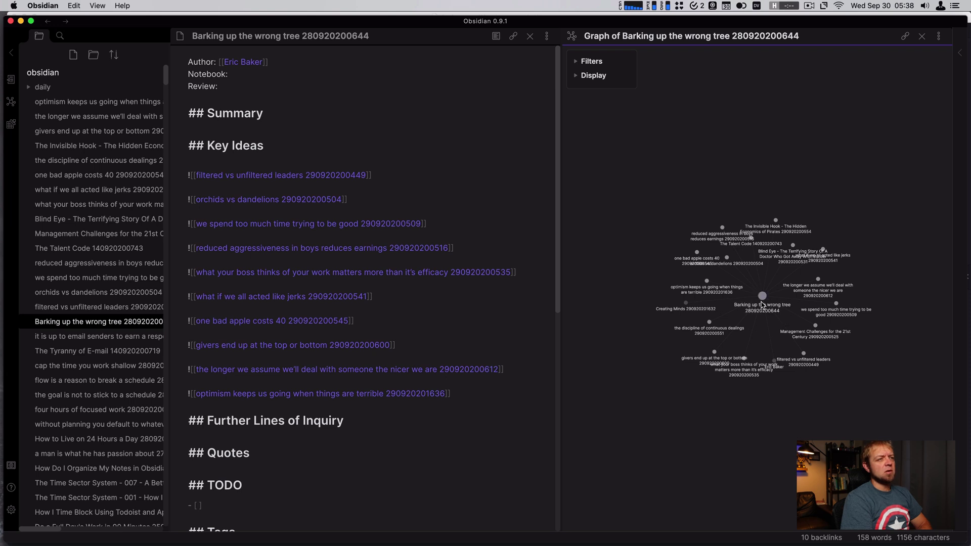
# In the graph's Display settings, enlarge the nodes, lengthen link distance and turn on arrows
pyautogui.click(577, 76)
pyautogui.moveTo(595, 129)
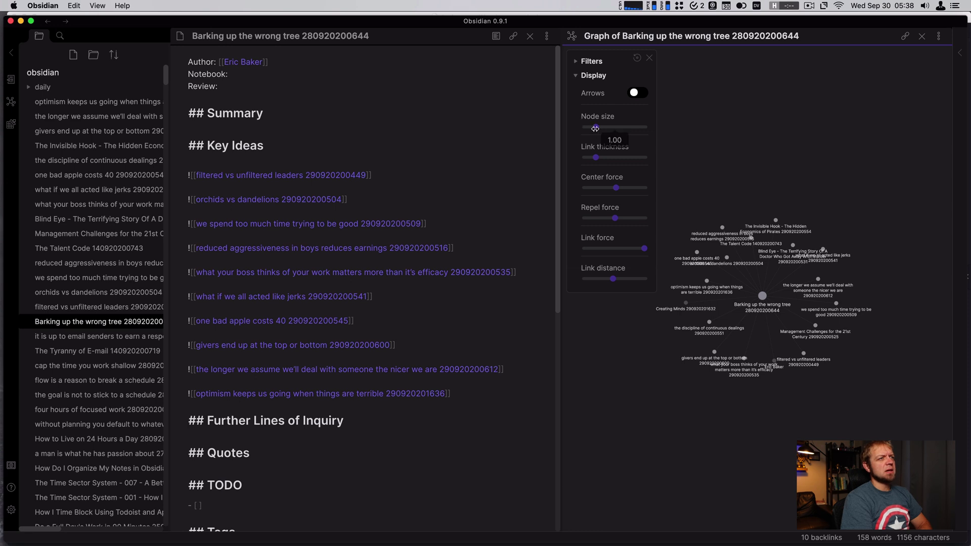
pyautogui.moveTo(595, 129); pyautogui.dragTo(625, 161)
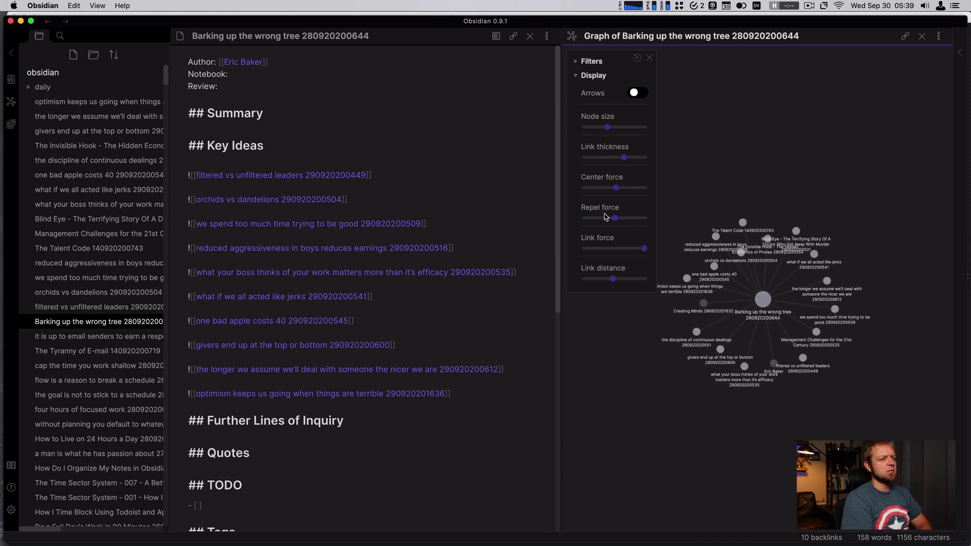
pyautogui.moveTo(613, 278); pyautogui.dragTo(618, 279)
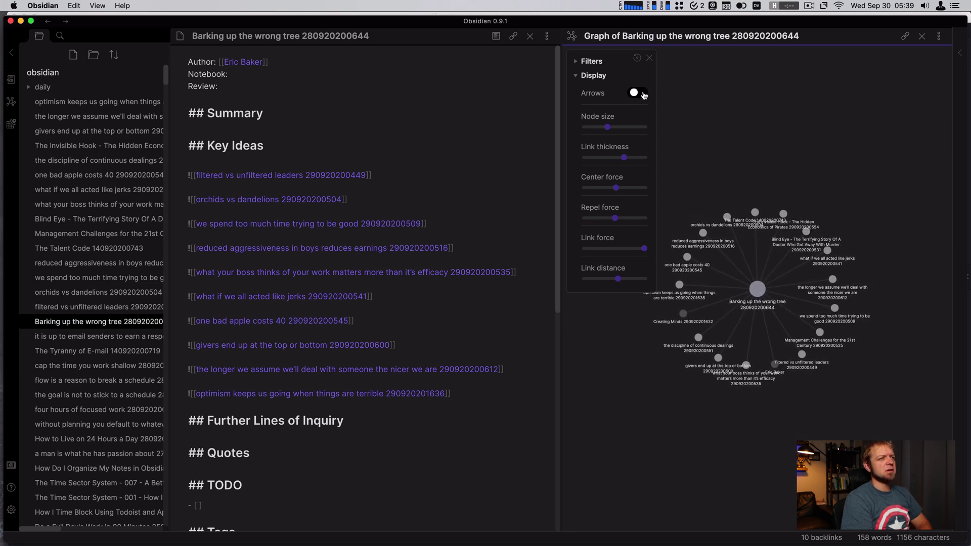
pyautogui.click(641, 94)
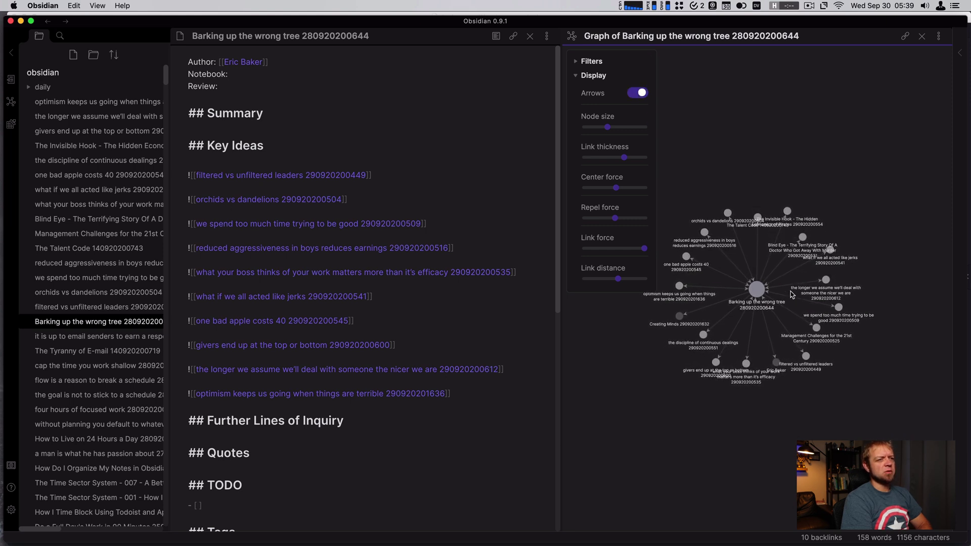
pyautogui.click(577, 77)
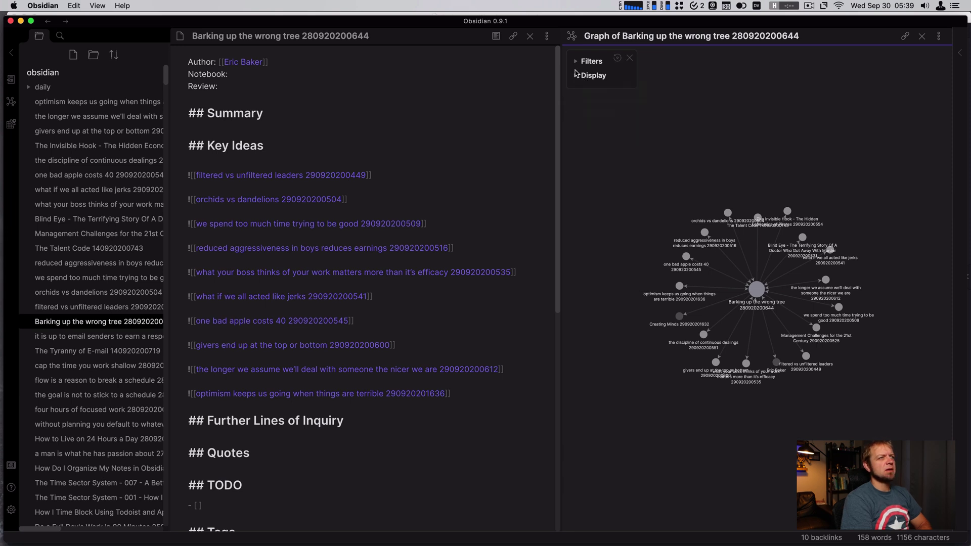
# Raise the local graph depth to 2, hide the file list and widen the graph pane
pyautogui.click(577, 62)
pyautogui.moveTo(584, 119)
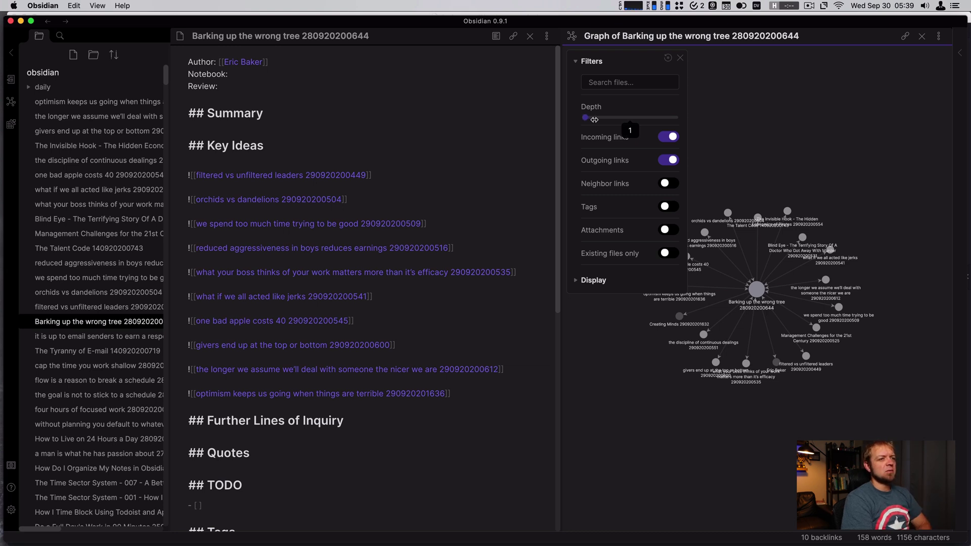
pyautogui.moveTo(595, 119); pyautogui.dragTo(608, 119)
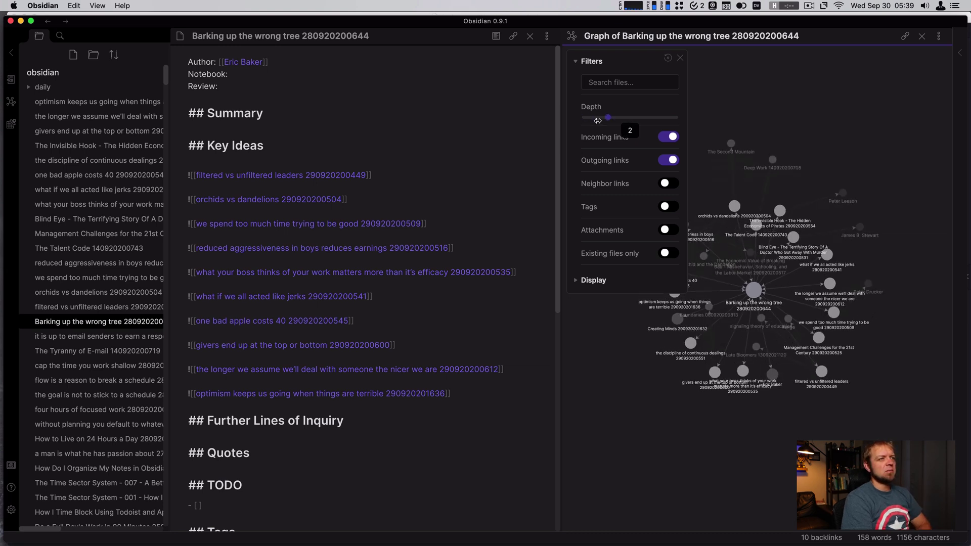
pyautogui.click(591, 61)
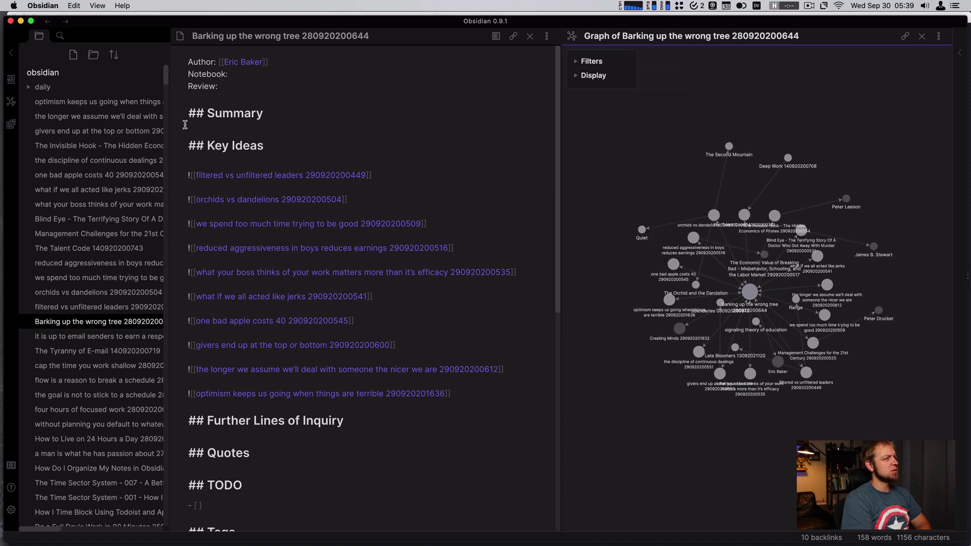
pyautogui.click(11, 54)
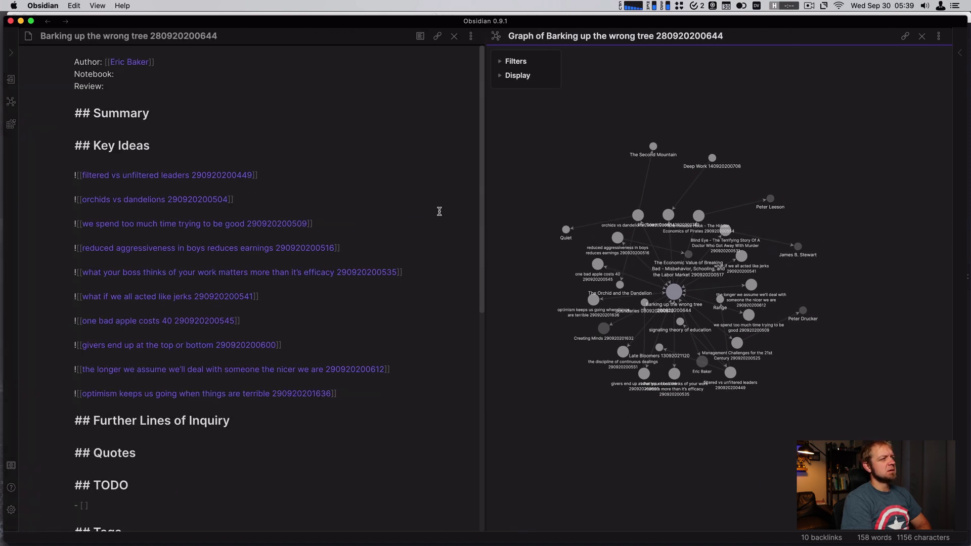
pyautogui.moveTo(485, 238); pyautogui.dragTo(452, 238)
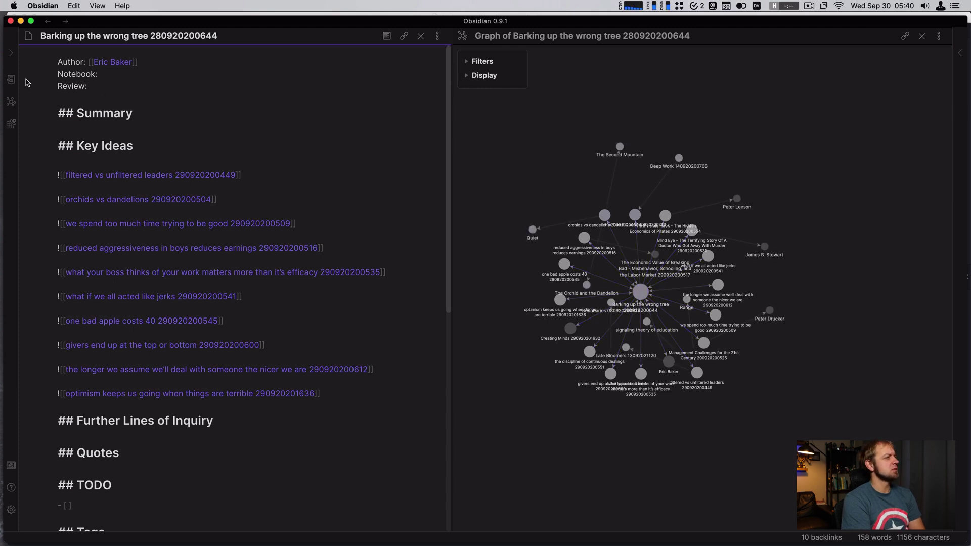
# Close the note, switch to the zoomed-in global vault graph, and show tags as nodes
pyautogui.click(421, 36)
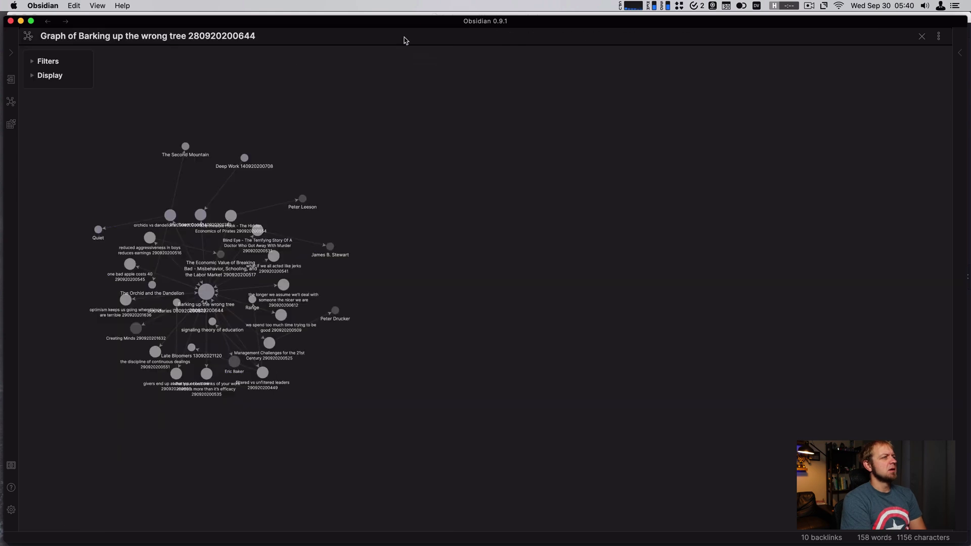
pyautogui.click(10, 102)
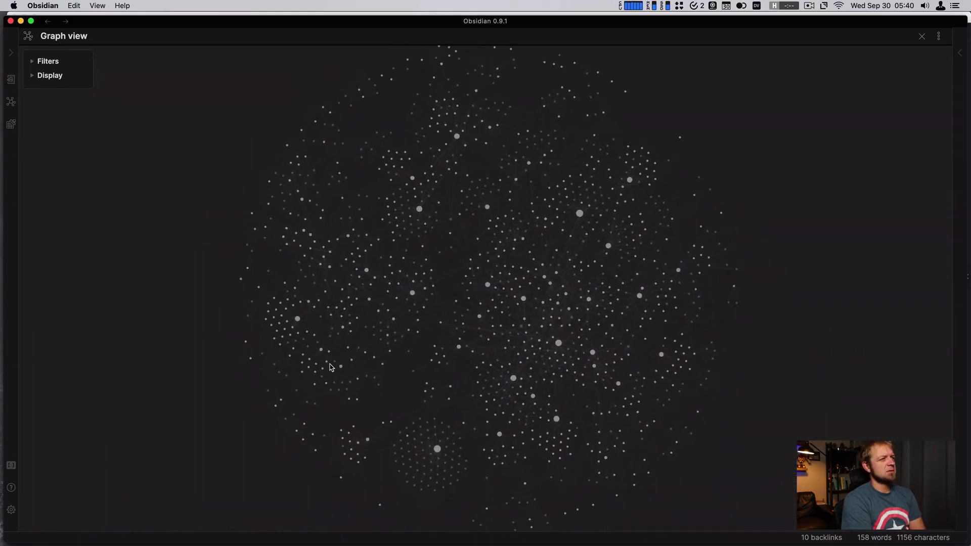
pyautogui.scroll(5, 693, 281)
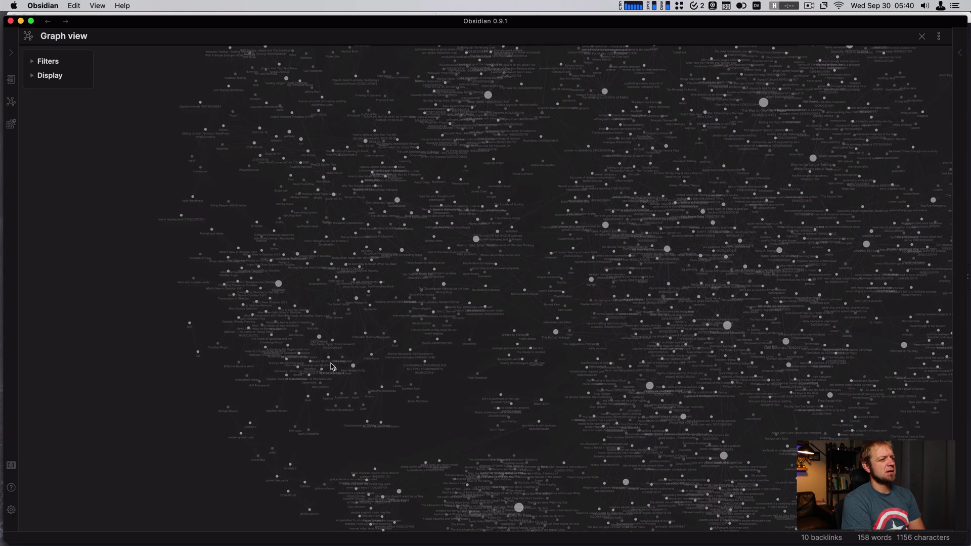
pyautogui.scroll(5, 692, 281)
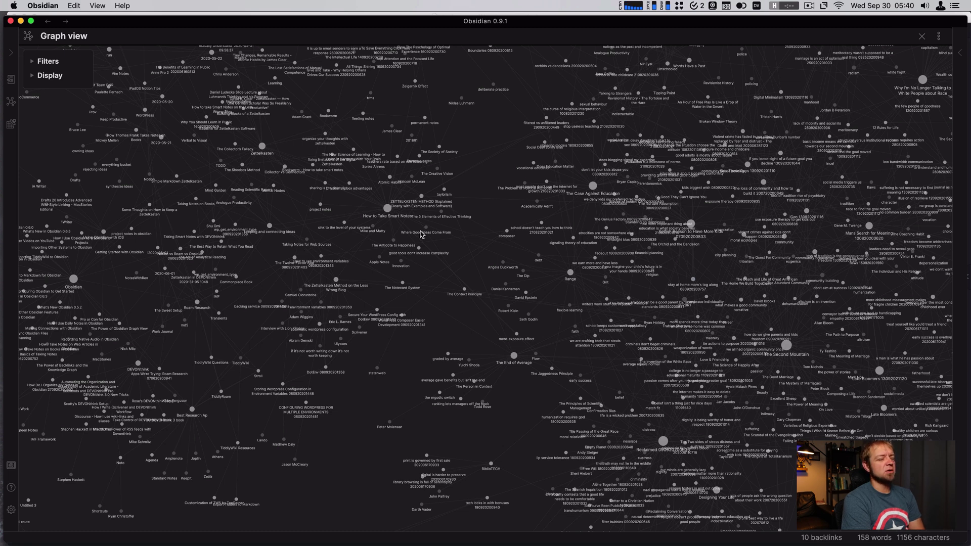
pyautogui.click(33, 65)
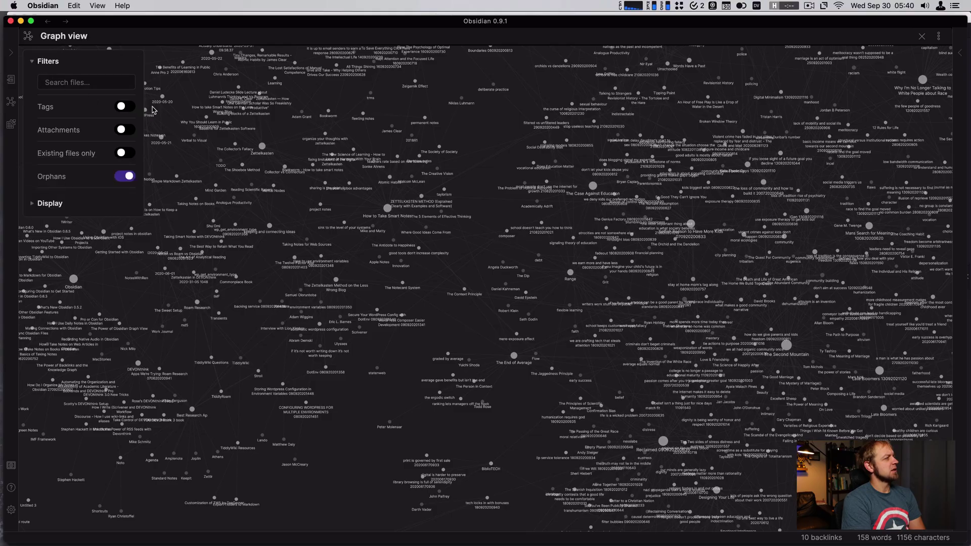
pyautogui.click(126, 107)
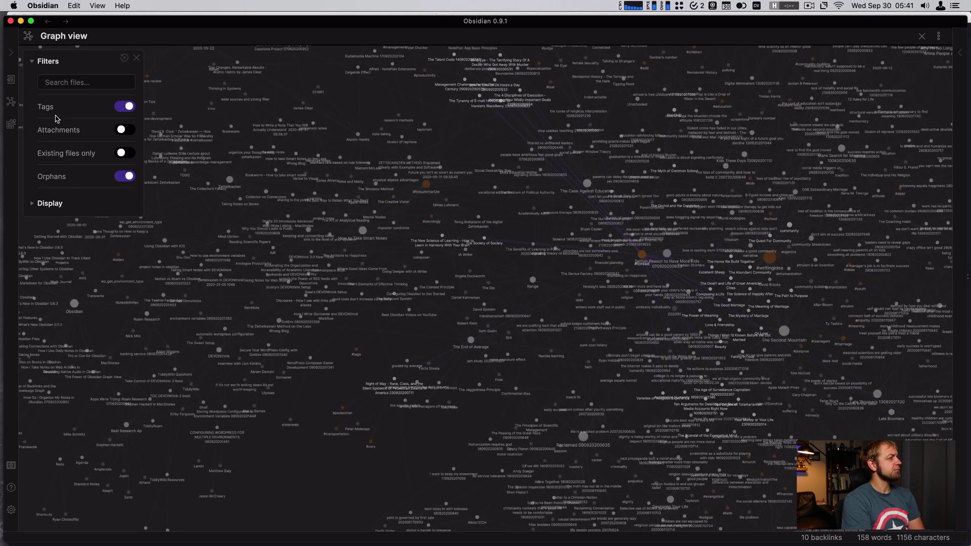
# Filter the global graph by the tags #toread and #marriage
pyautogui.click(67, 82)
pyautogui.write('#to')
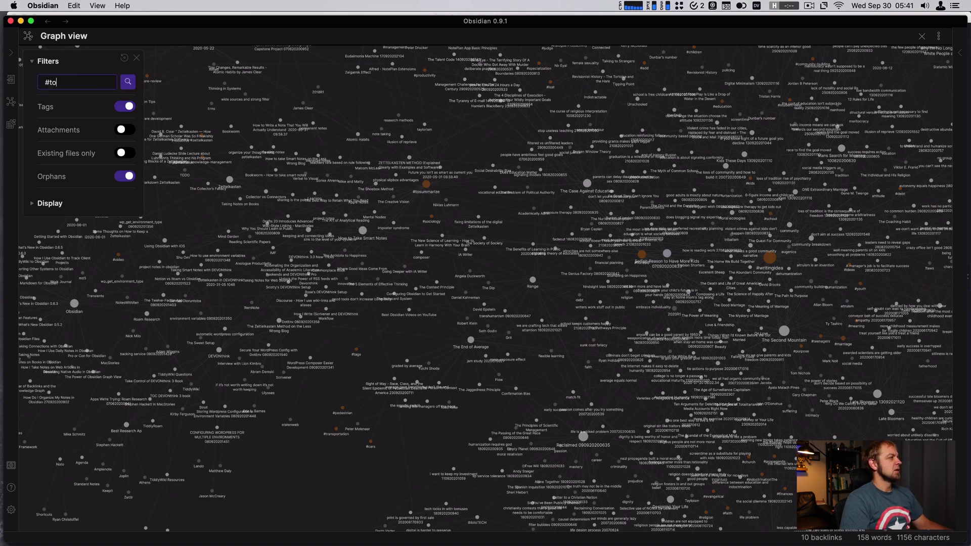
pyautogui.write('read')
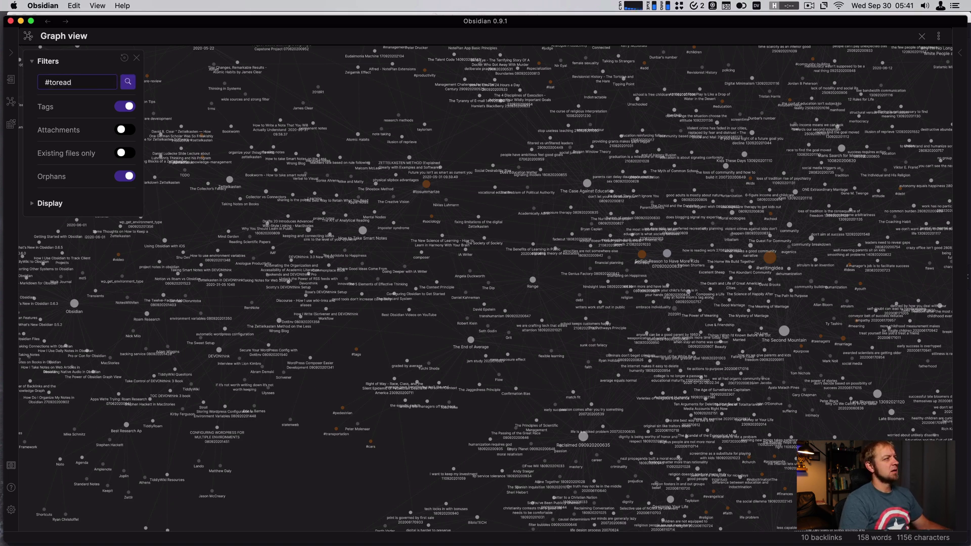
pyautogui.press('Return')
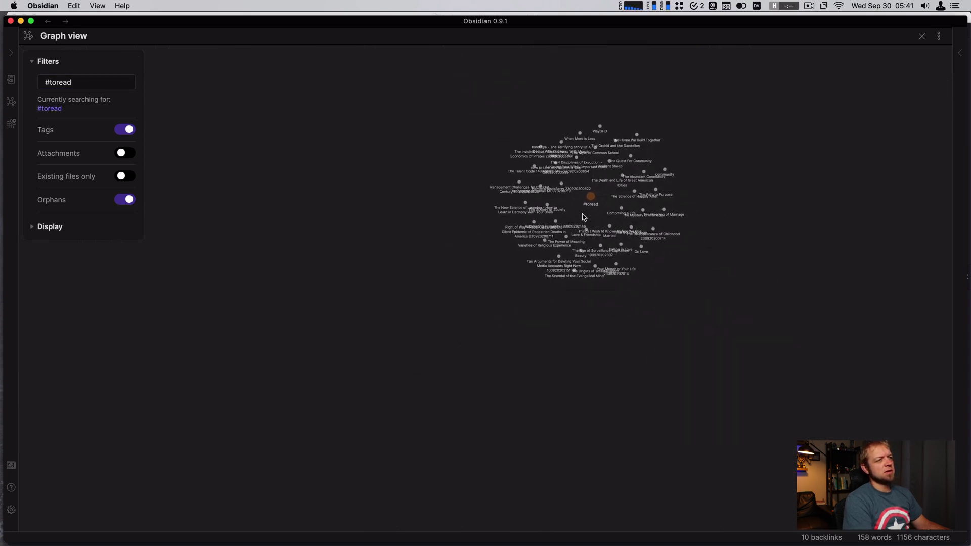
pyautogui.click(98, 82)
pyautogui.write('#marria')
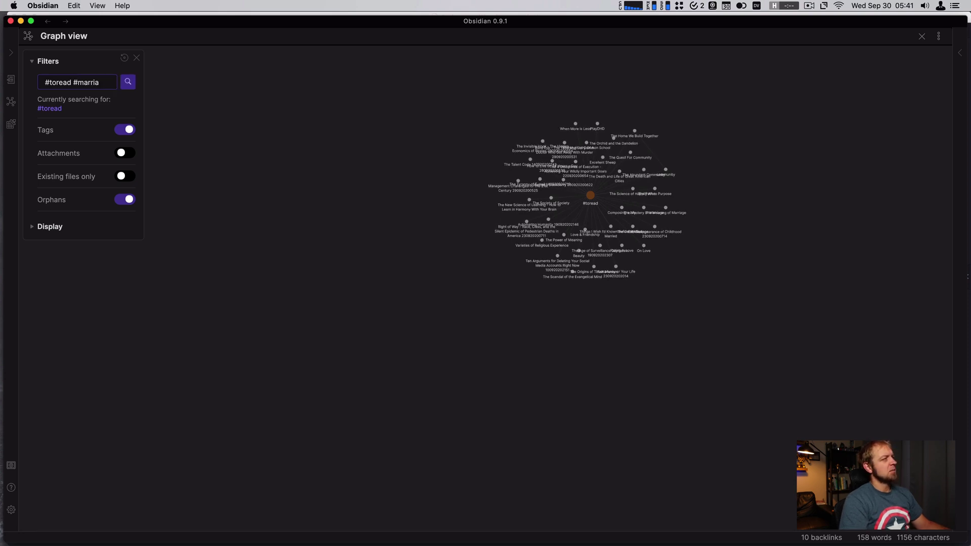
pyautogui.write('ge')
pyautogui.press('Return')
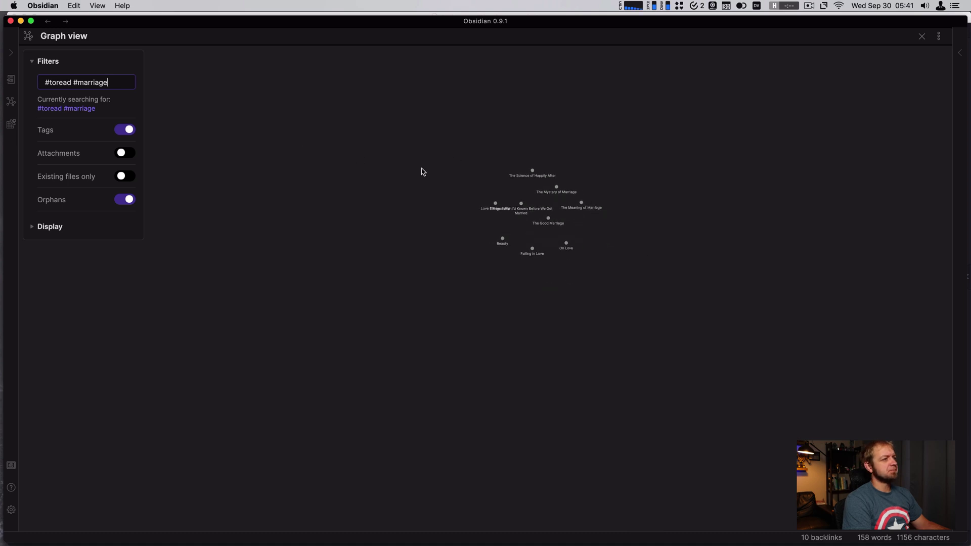
# Try the Existing files only toggle, then delete #marriage from the filter query
pyautogui.scroll(5, 553, 263)
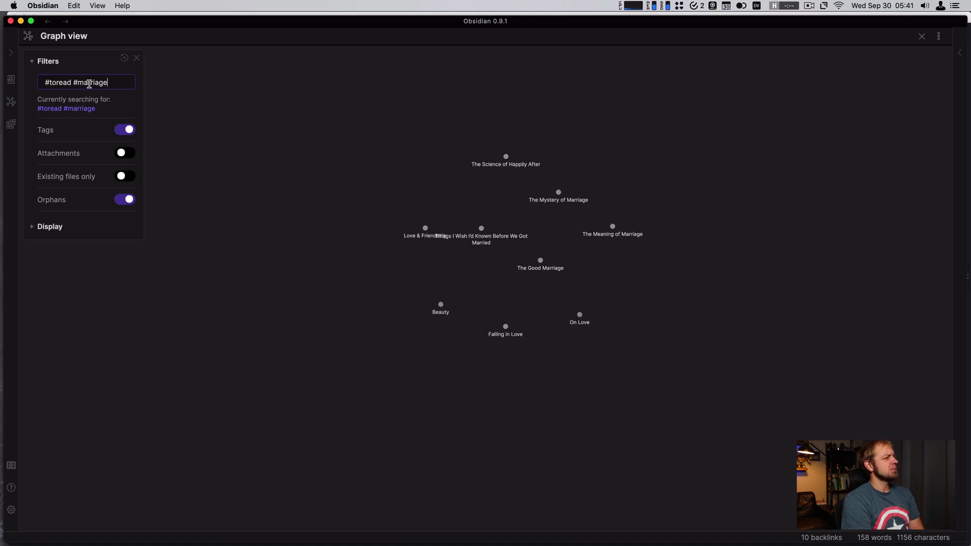
pyautogui.click(123, 177)
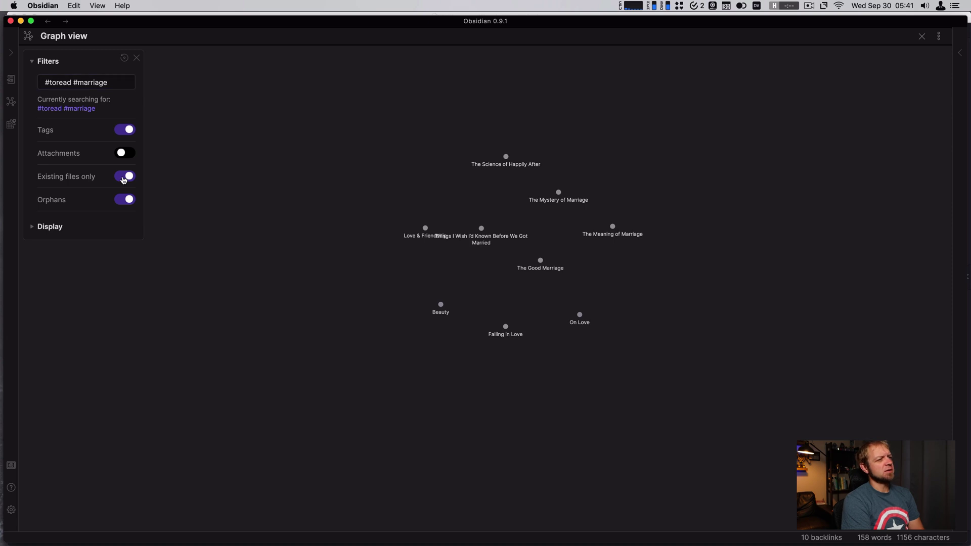
pyautogui.click(122, 178)
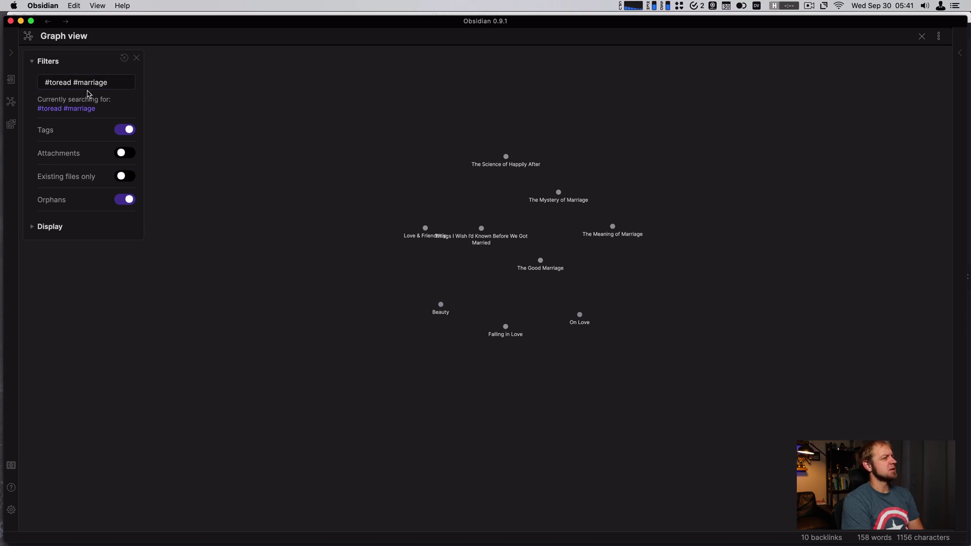
pyautogui.moveTo(74, 82); pyautogui.dragTo(126, 85)
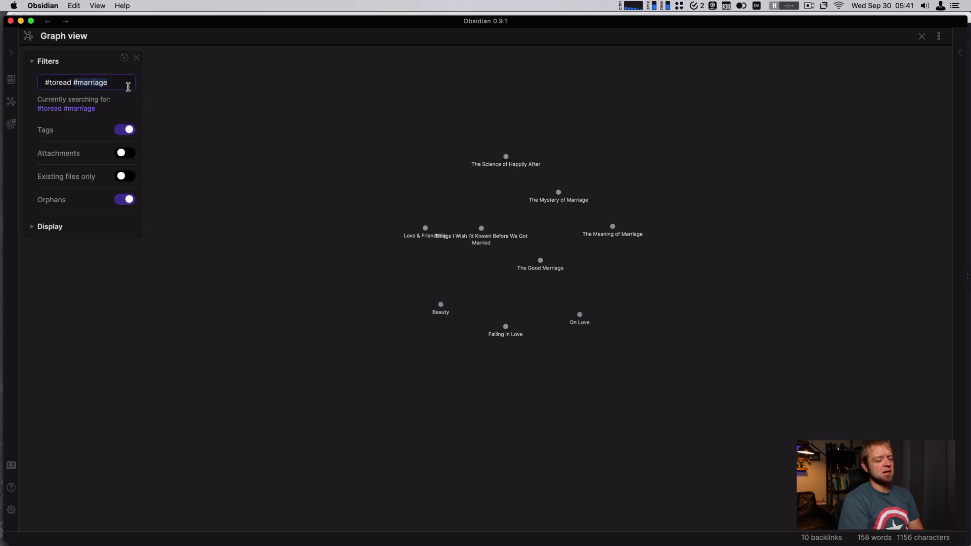
pyautogui.press('BackSpace')
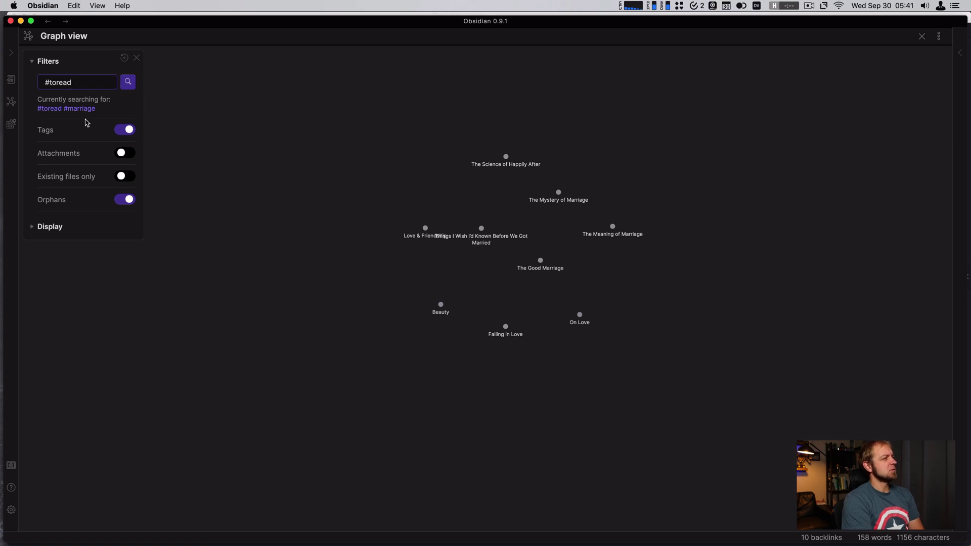
# Apply the #toread-only filter and test the Existing files only, Tags and Attachments toggles
pyautogui.click(131, 85)
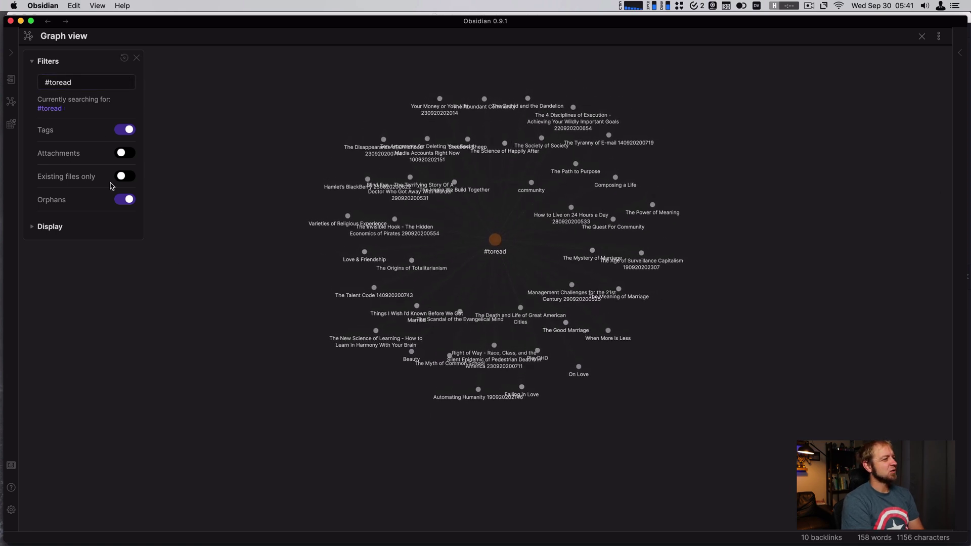
pyautogui.click(126, 178)
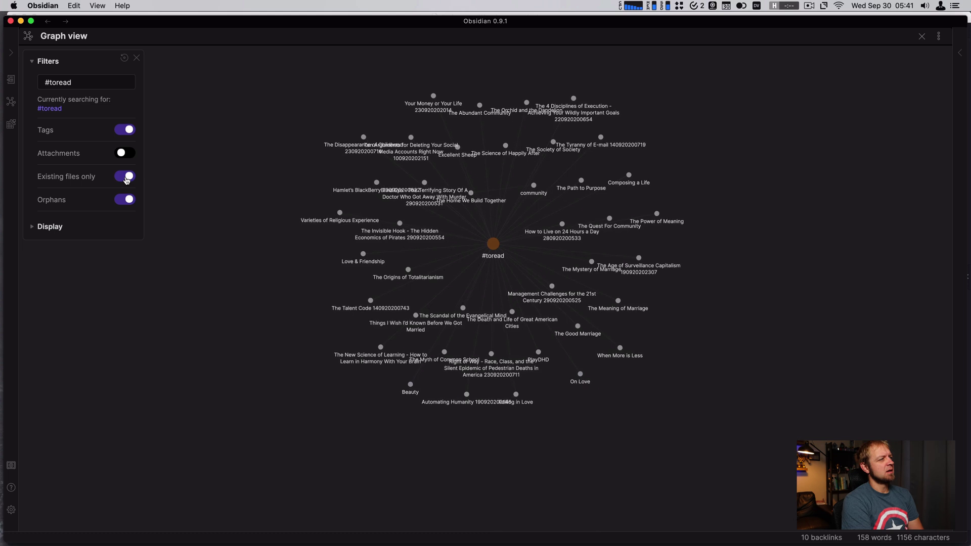
pyautogui.click(126, 178)
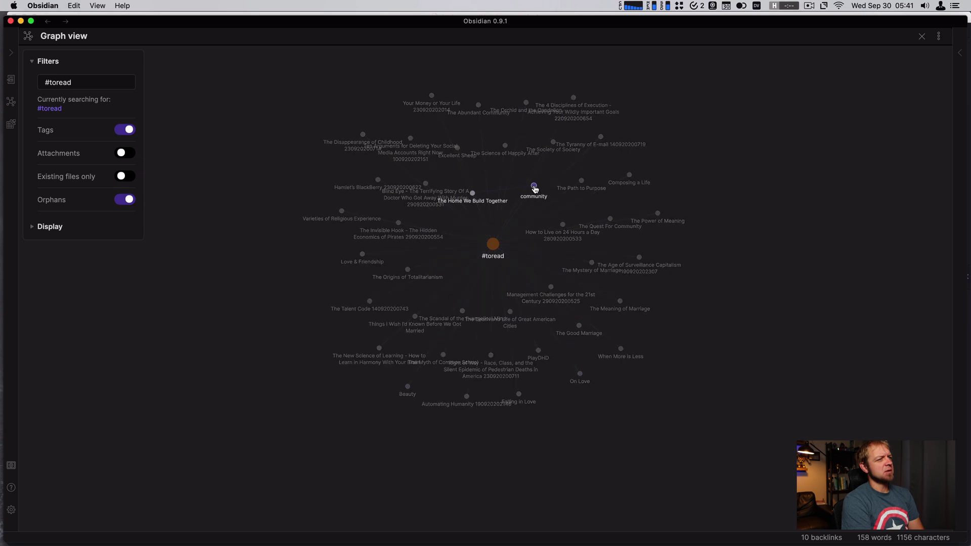
pyautogui.click(122, 130)
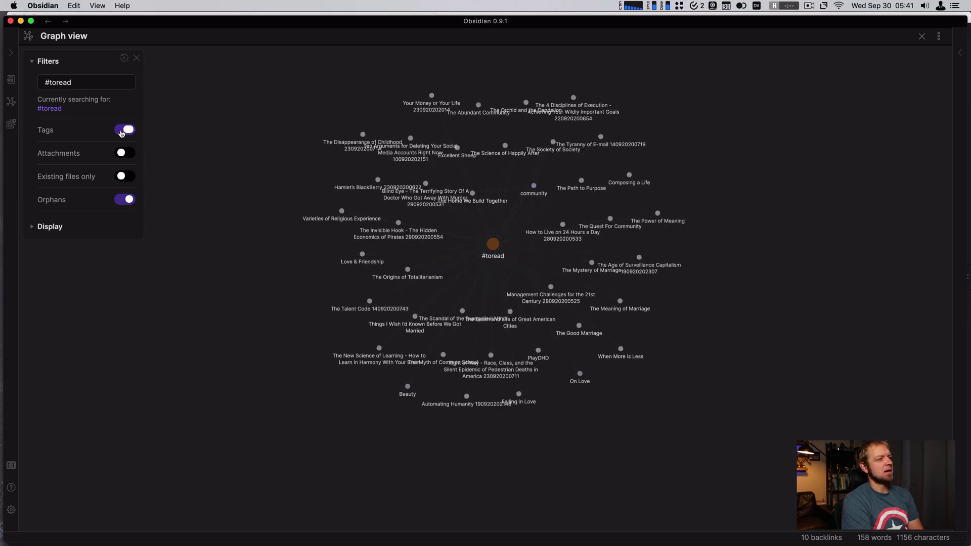
pyautogui.click(122, 130)
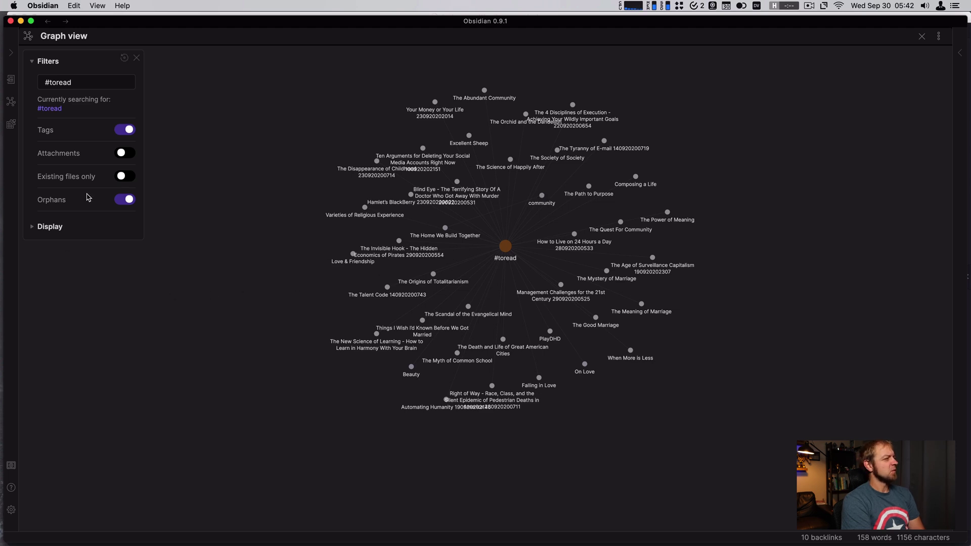
pyautogui.click(124, 155)
pyautogui.click(124, 156)
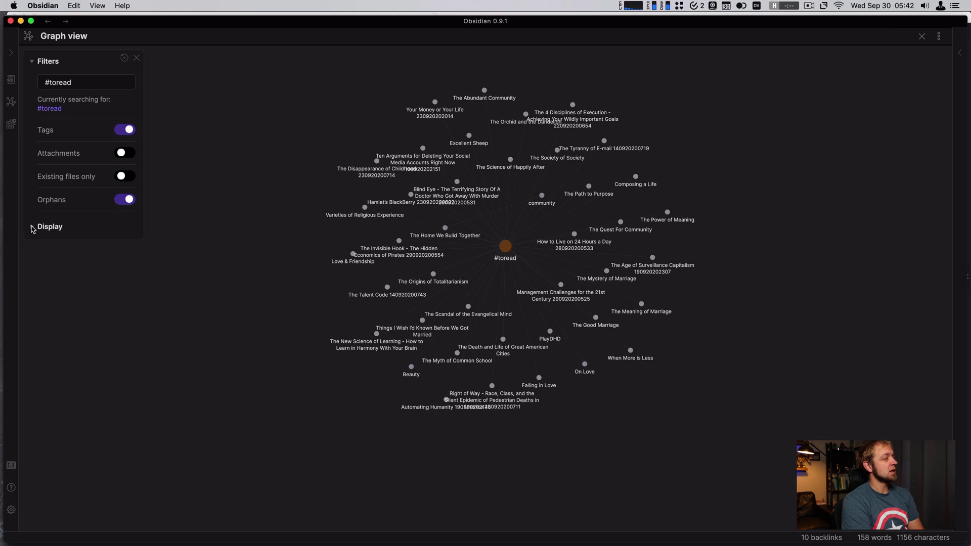
pyautogui.click(33, 230)
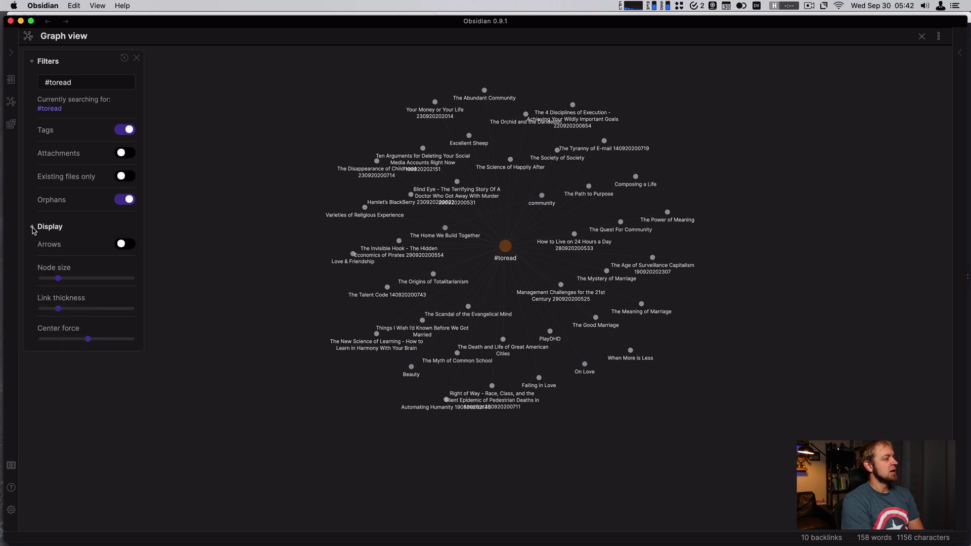
# Turn on arrows, thicken links to about 3.11 and enlarge nodes, then open the Ten Arguments note
pyautogui.click(122, 245)
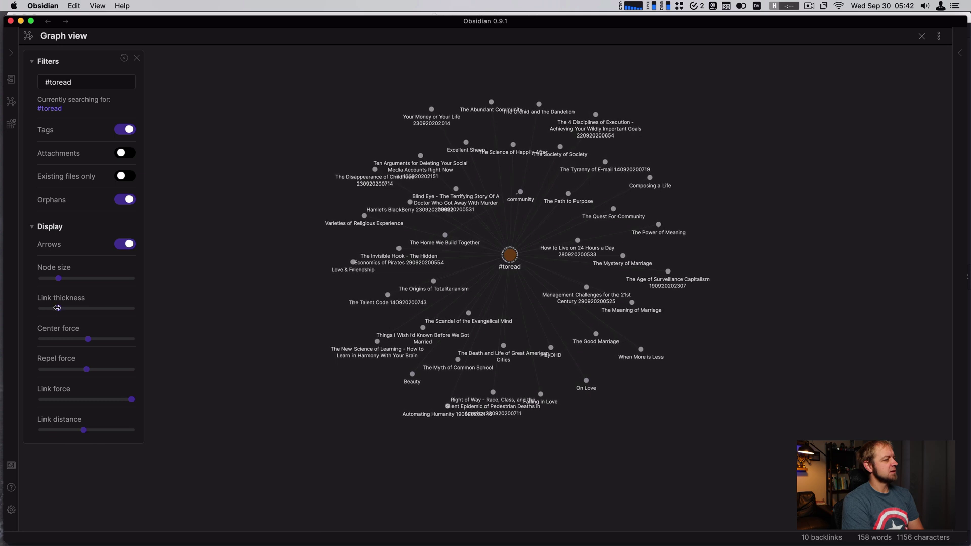
pyautogui.moveTo(57, 308)
pyautogui.moveTo(56, 308); pyautogui.dragTo(94, 309)
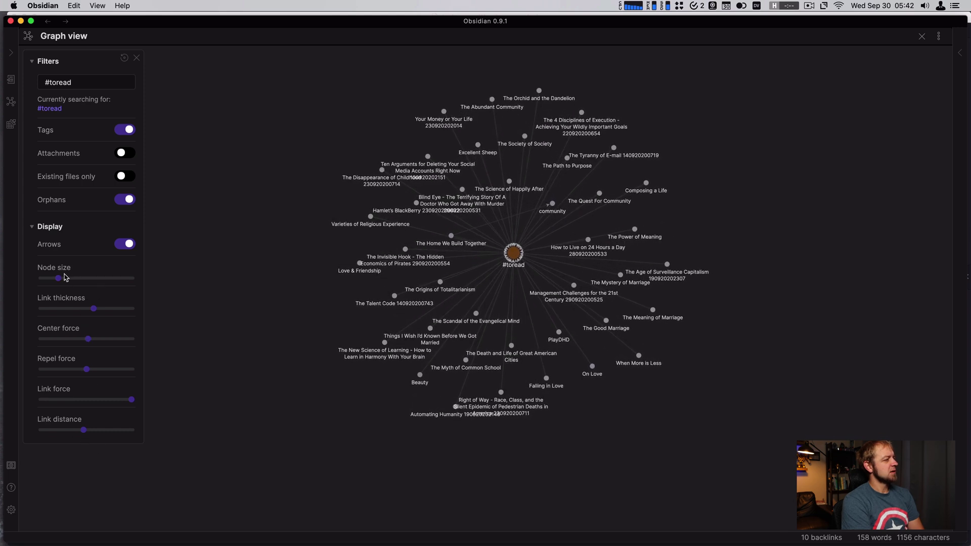
pyautogui.moveTo(59, 278); pyautogui.dragTo(76, 279)
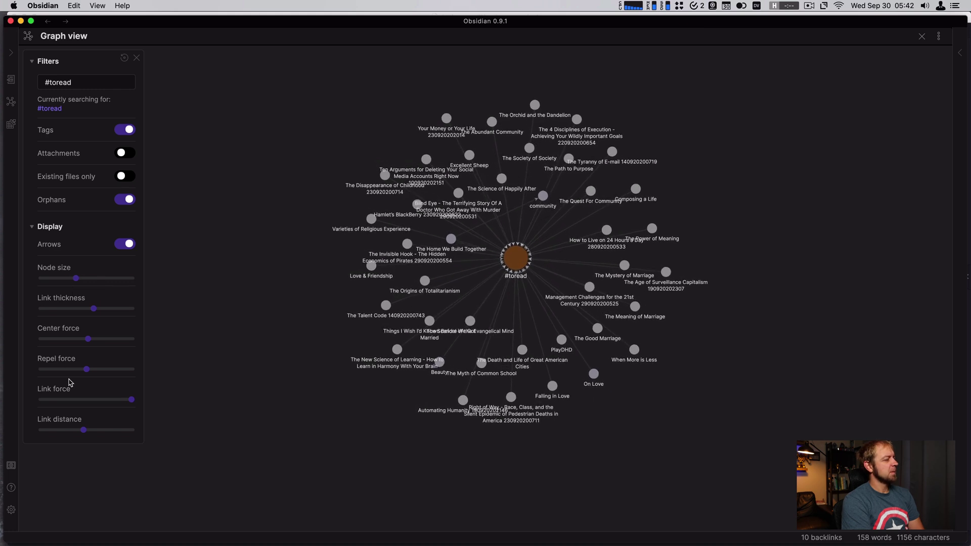
pyautogui.moveTo(85, 371)
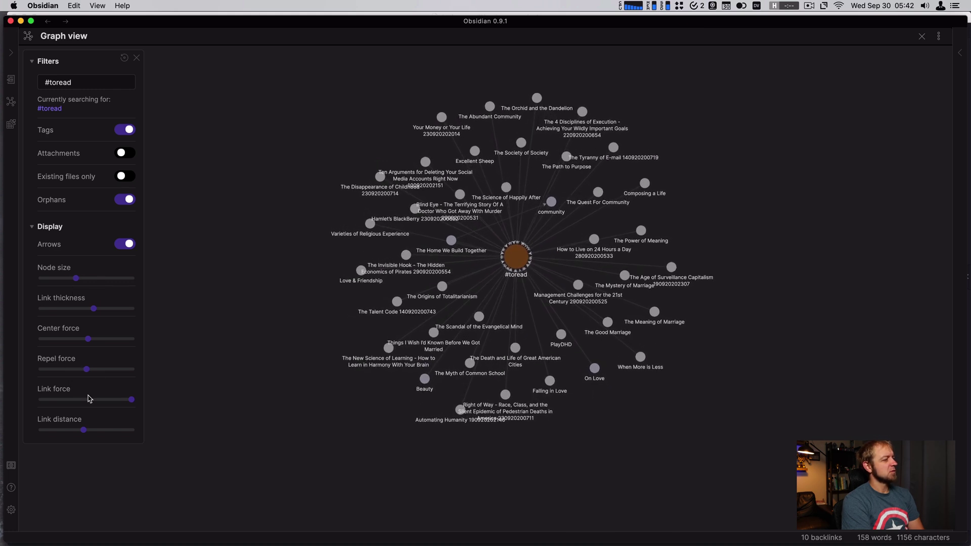
pyautogui.click(33, 228)
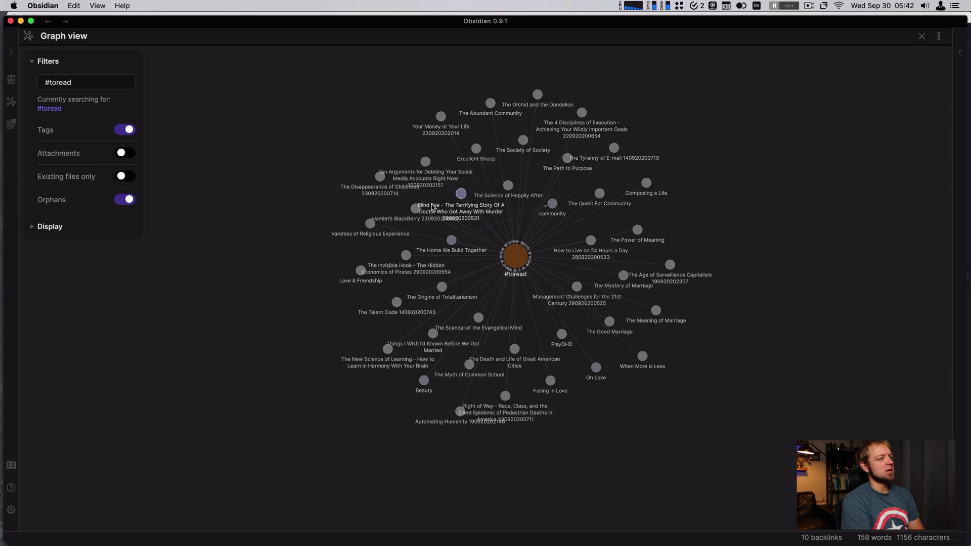
pyautogui.click(425, 162)
# Open a local graph beside the Ten Arguments note and set its depth to 2
pyautogui.click(940, 37)
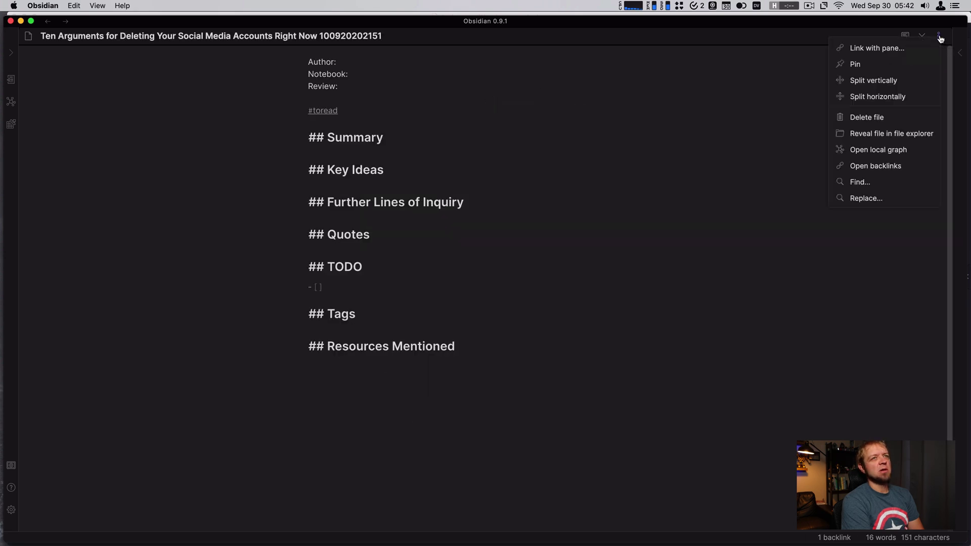
pyautogui.click(871, 152)
pyautogui.click(502, 63)
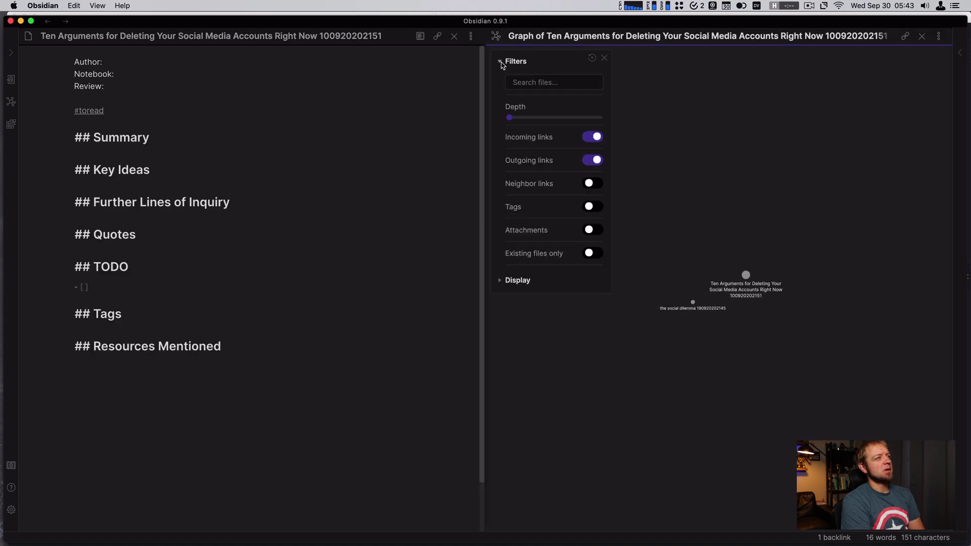
pyautogui.moveTo(510, 118); pyautogui.dragTo(532, 118)
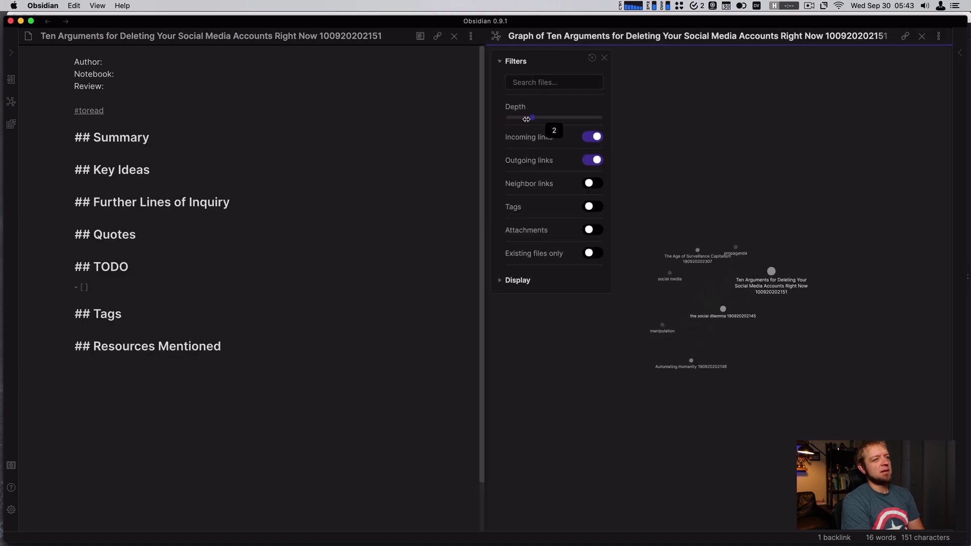
pyautogui.click(502, 62)
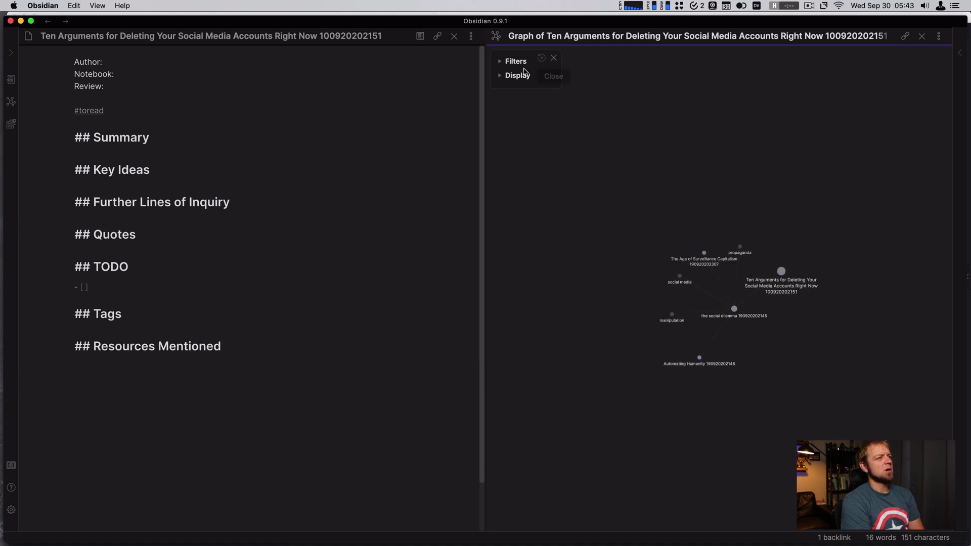
# Push the local graph depth further to reveal more linked notes
pyautogui.click(501, 62)
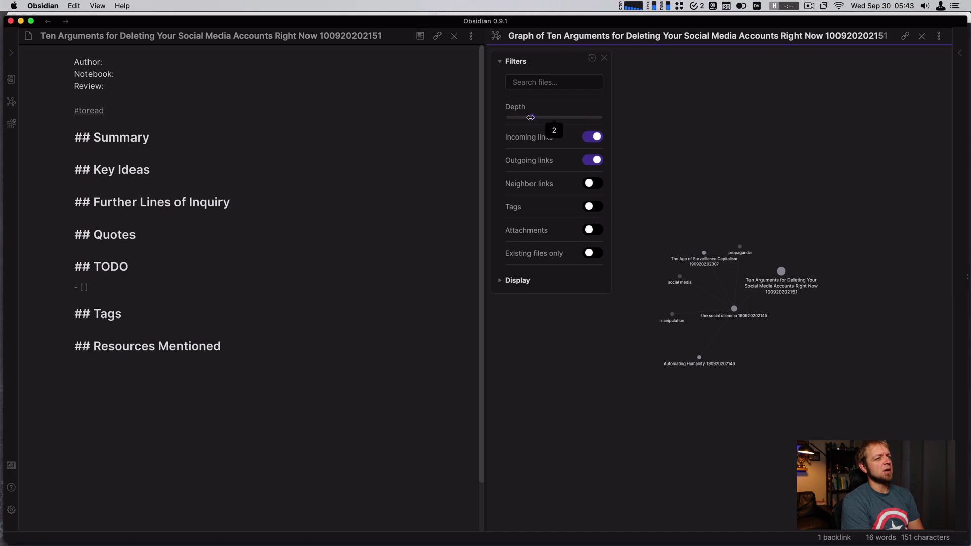
pyautogui.moveTo(540, 118); pyautogui.dragTo(554, 118)
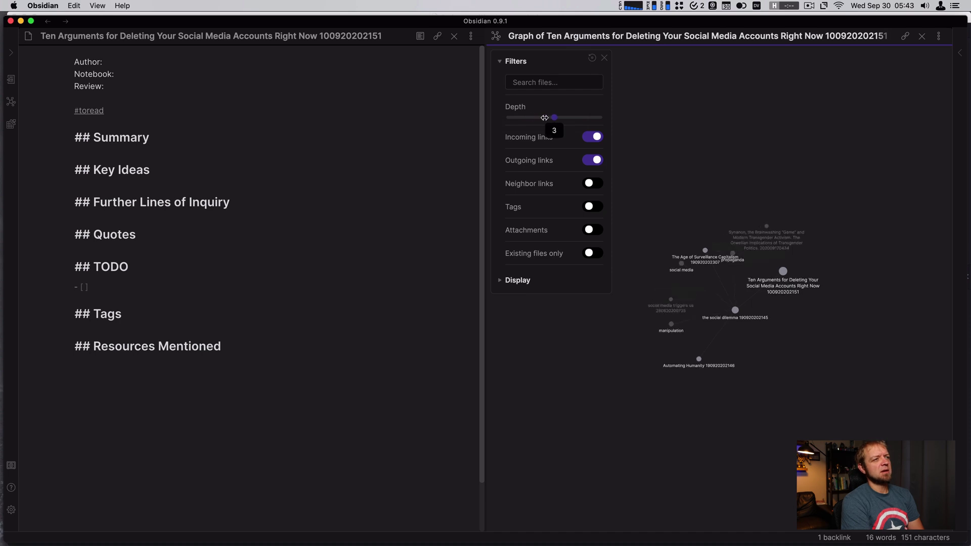
pyautogui.click(501, 62)
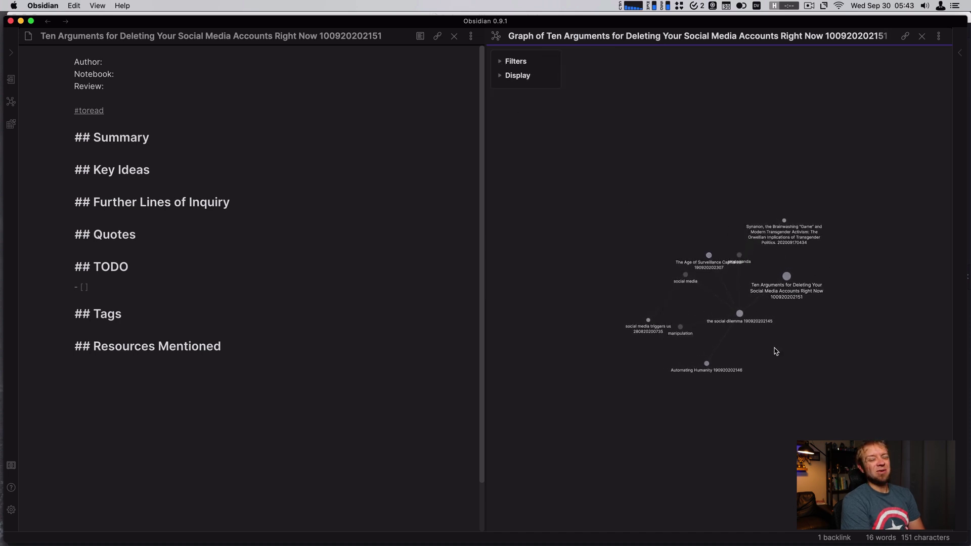